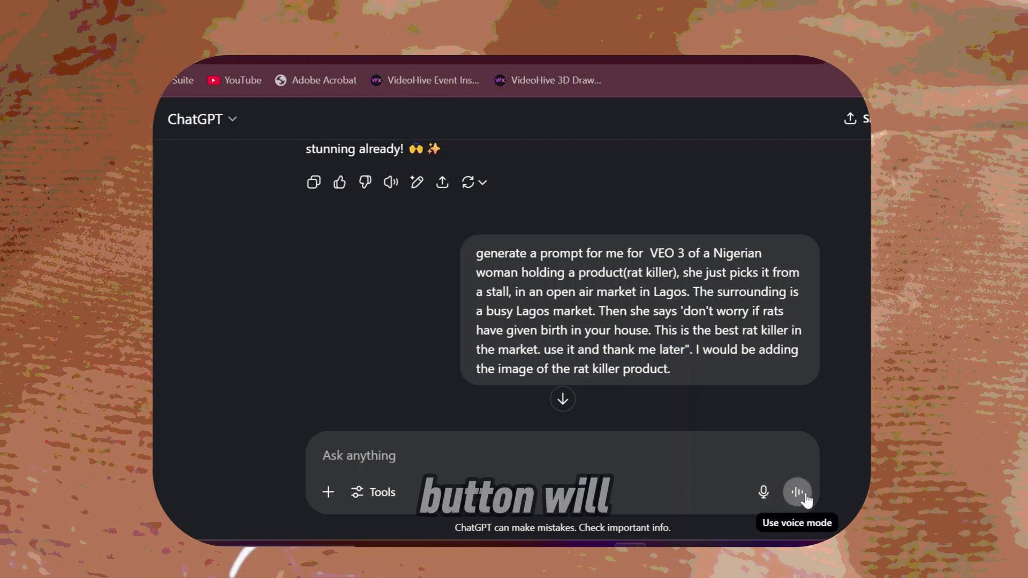
Review the prompt's Lagos market setting and Scenes 1–3, then select the whole prompt text
scroll(857, 303, "down", 10)
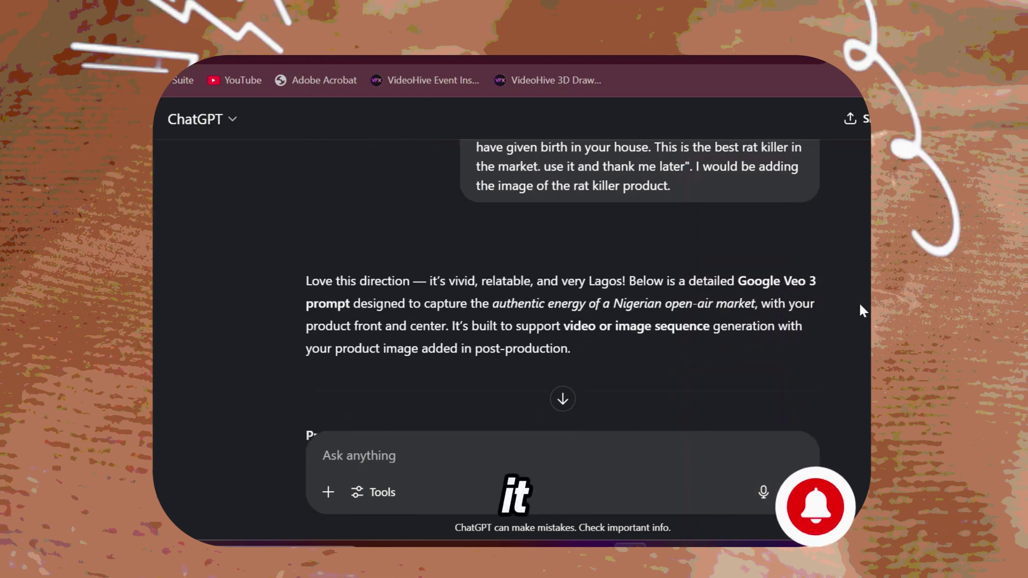
scroll(854, 304, "up", 1)
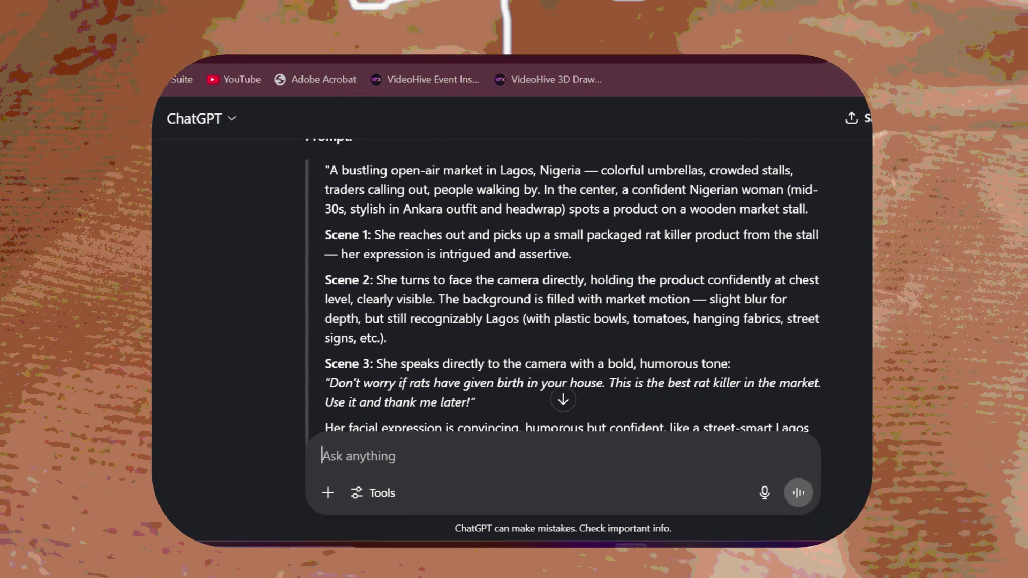
scroll(568, 283, "down", 2)
scroll(567, 284, "up", 2)
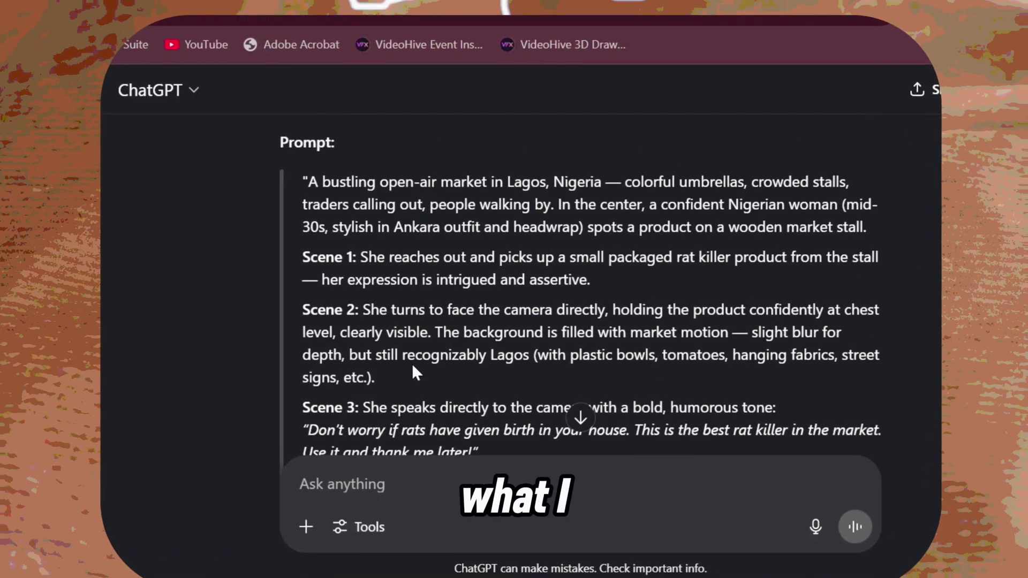
scroll(416, 372, "up", 4)
scroll(415, 373, "down", 4)
scroll(416, 372, "down", 1)
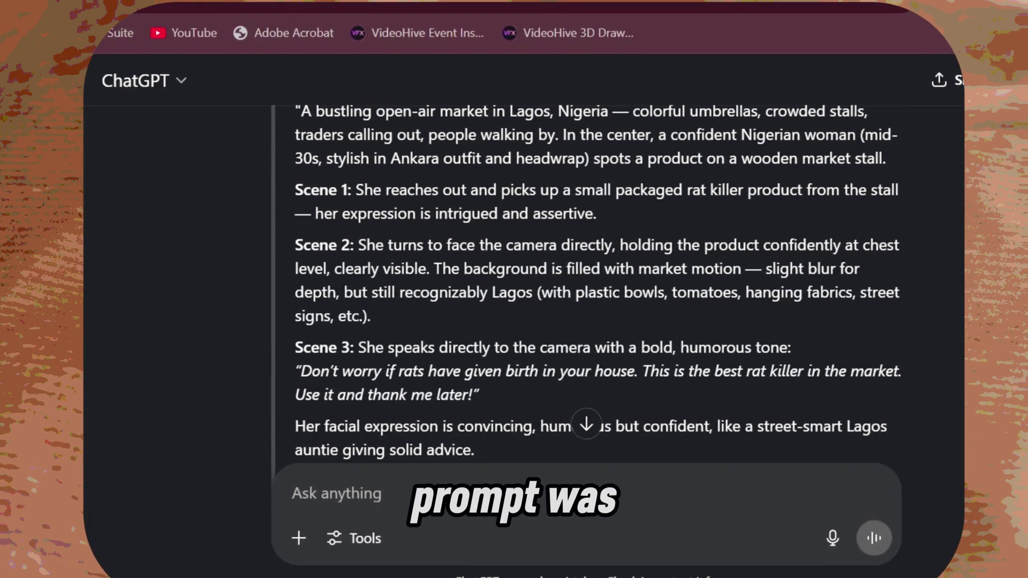
scroll(417, 372, "up", 1)
scroll(414, 374, "down", 2)
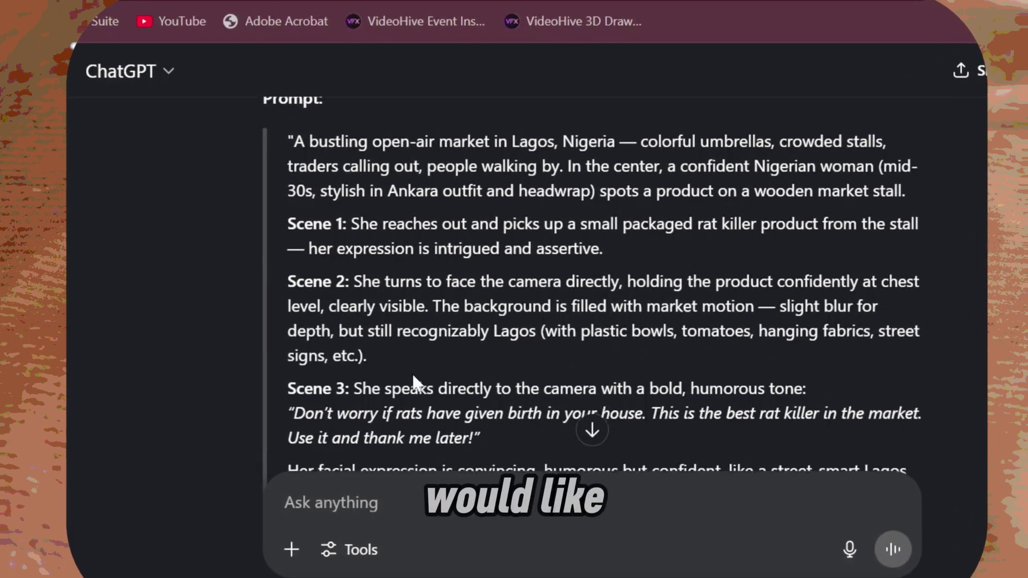
scroll(415, 372, "up", 1)
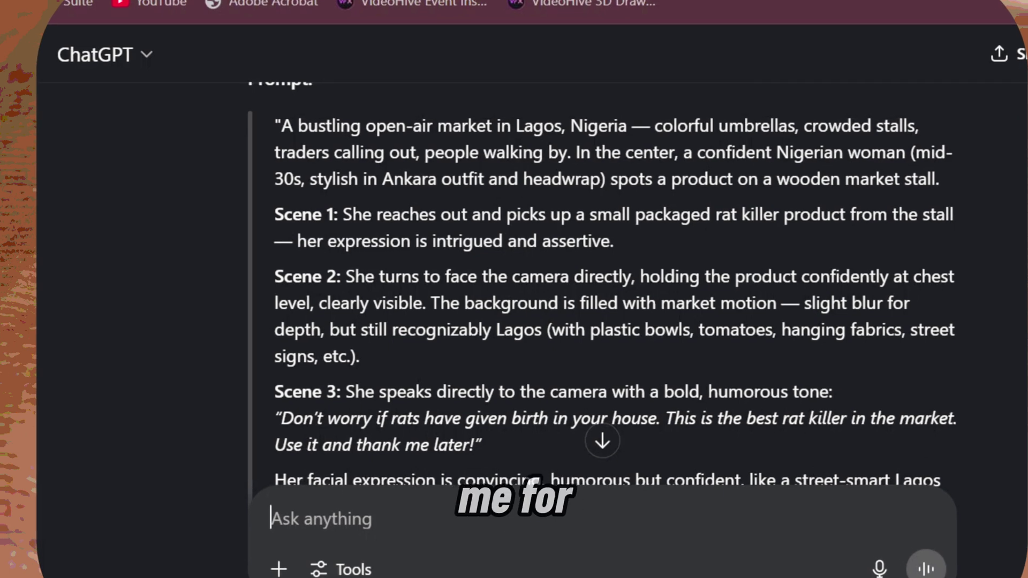
scroll(603, 300, "up", 1)
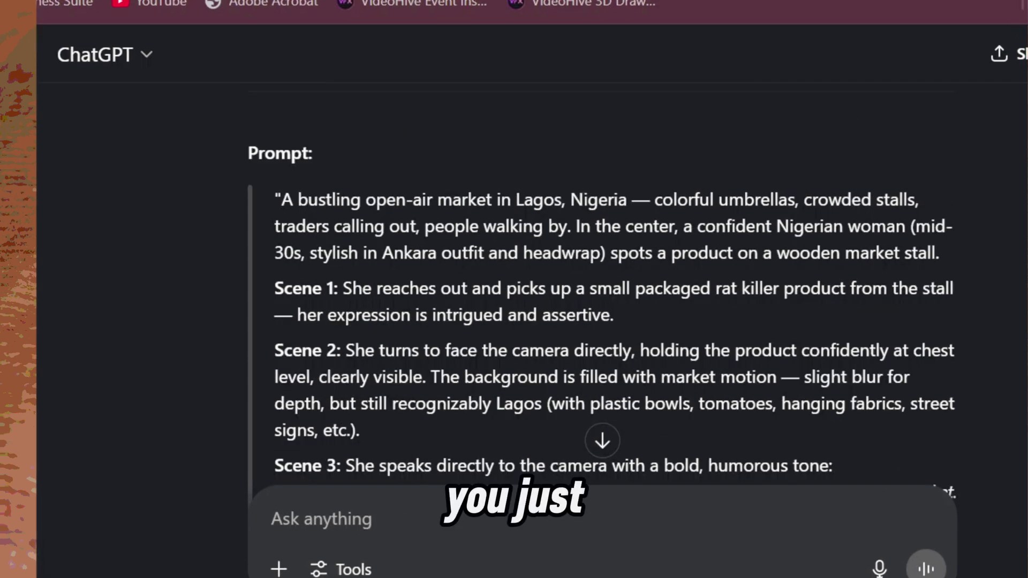
left_click_drag(276, 199, 407, 338)
Copy the selected Lagos market video prompt to the clipboard
right_click(395, 273)
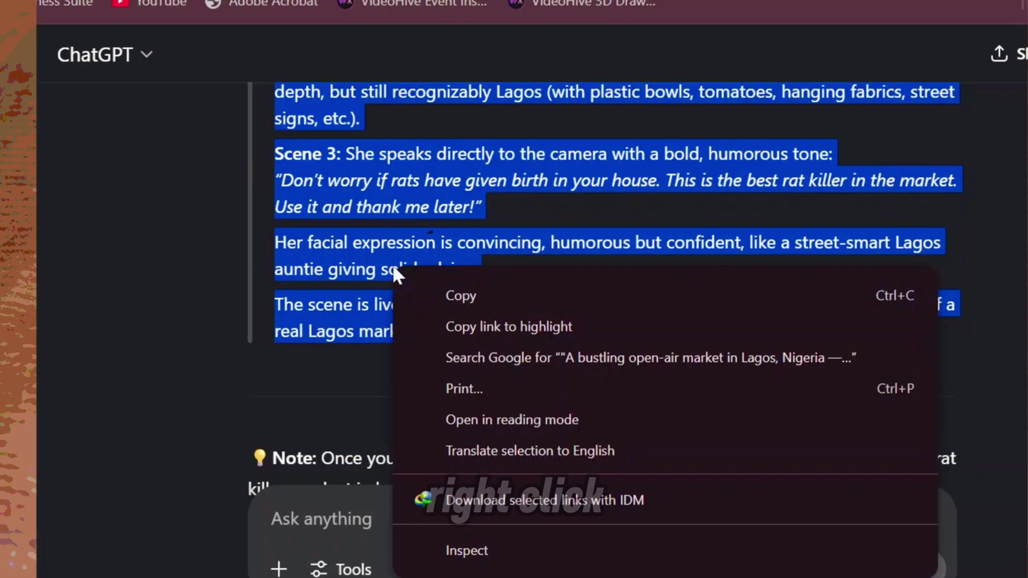
left_click(464, 296)
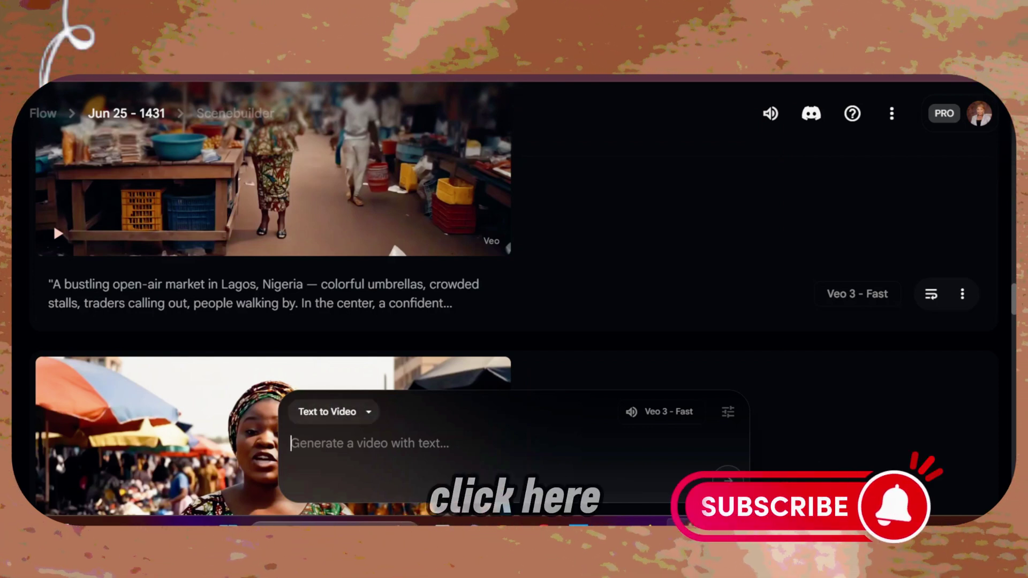
Paste the Lagos market prompt into Flow's Text to Video box and check the output and model settings
key("ctrl+v")
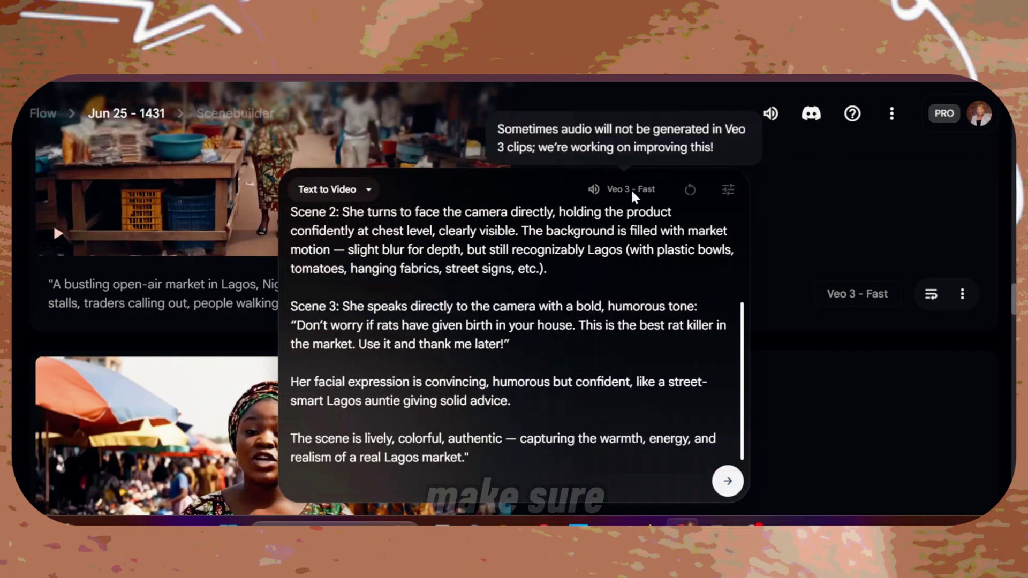
left_click(726, 193)
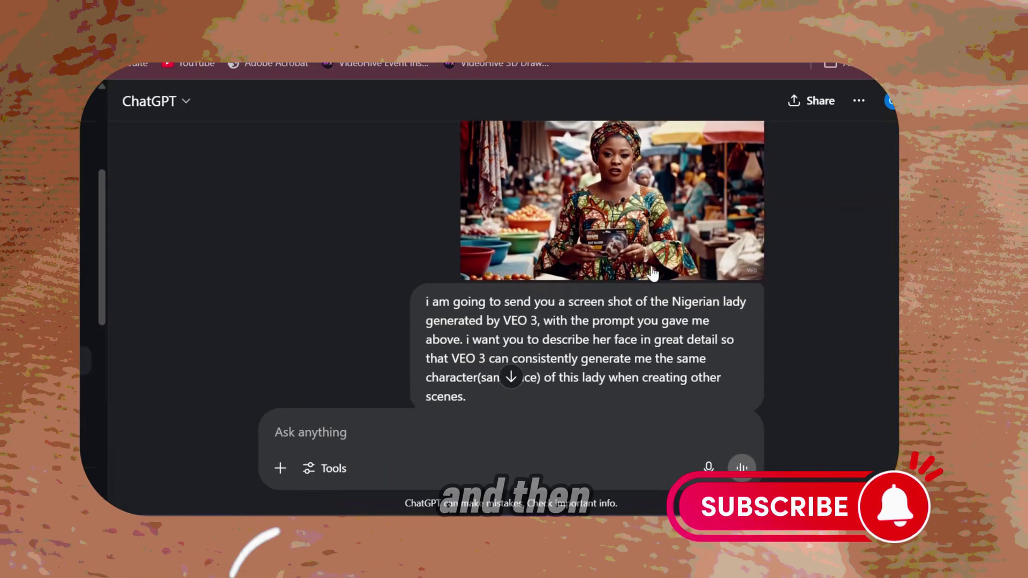
Scroll down the ChatGPT chat to the sent market-woman screenshot and face-description request
scroll(638, 278, "down", 1)
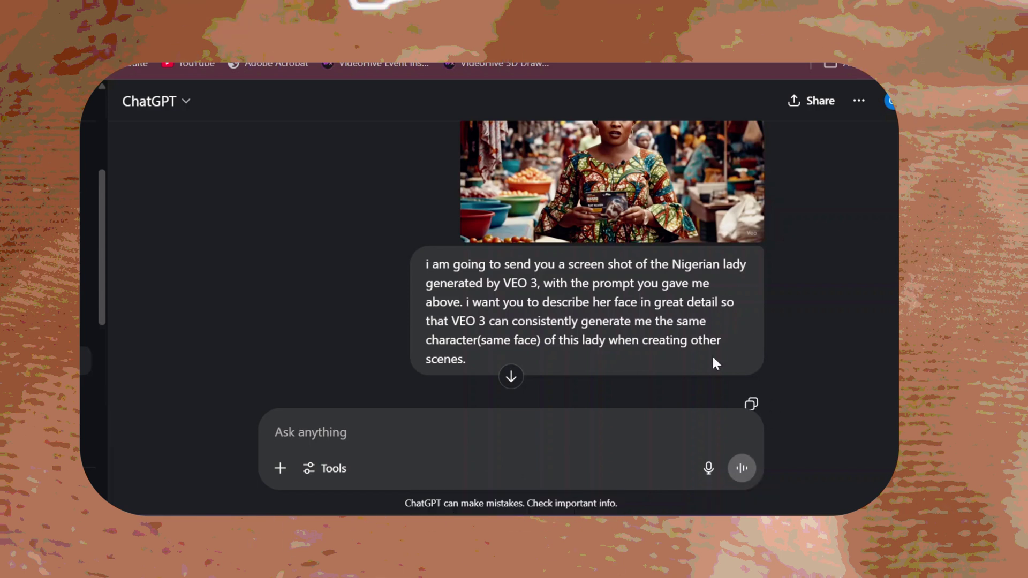
Find the quoted Character paragraph about the Nigerian woman and copy it
scroll(706, 355, "down", 4)
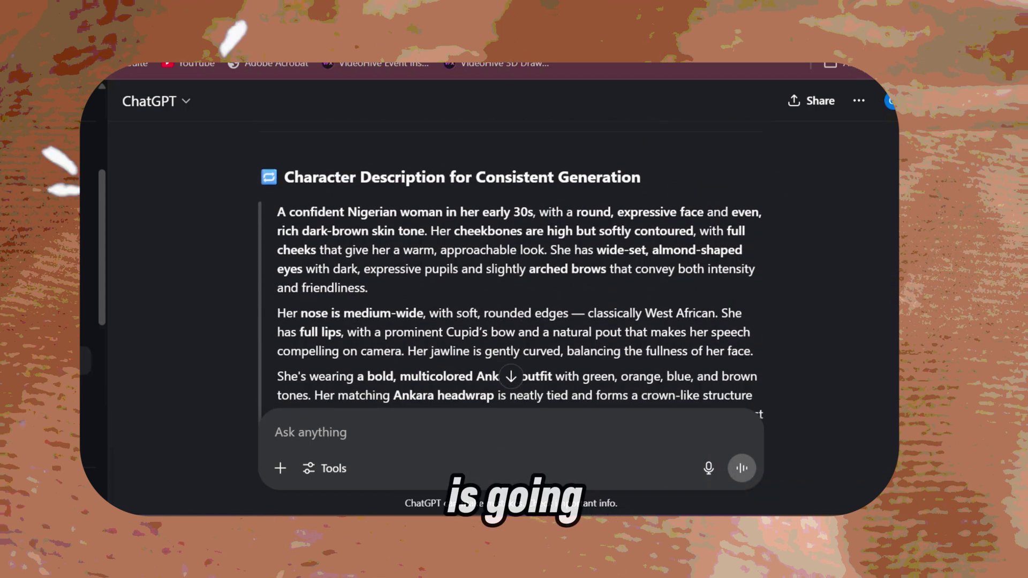
scroll(710, 365, "up", 1)
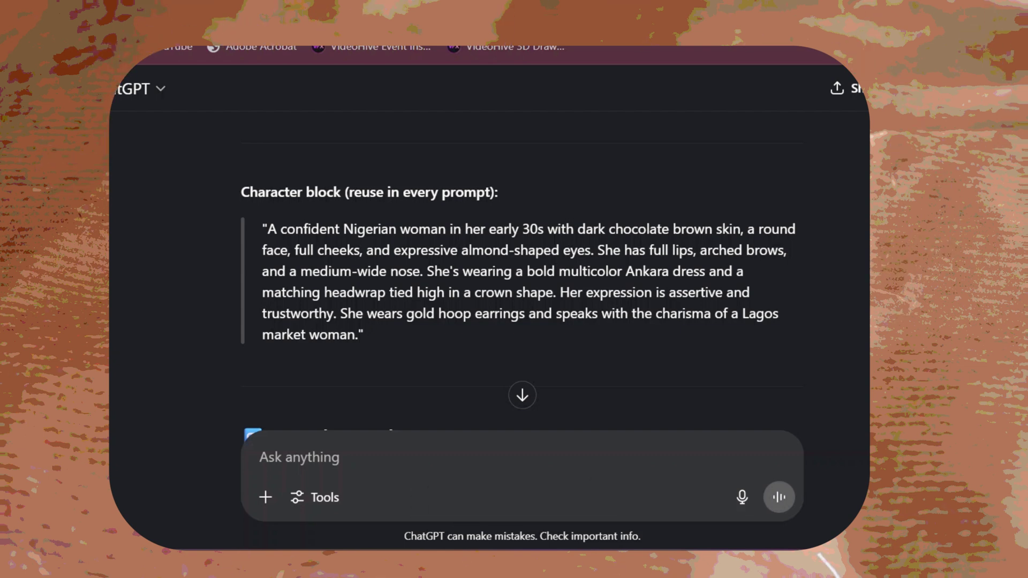
left_click_drag(268, 229, 358, 334)
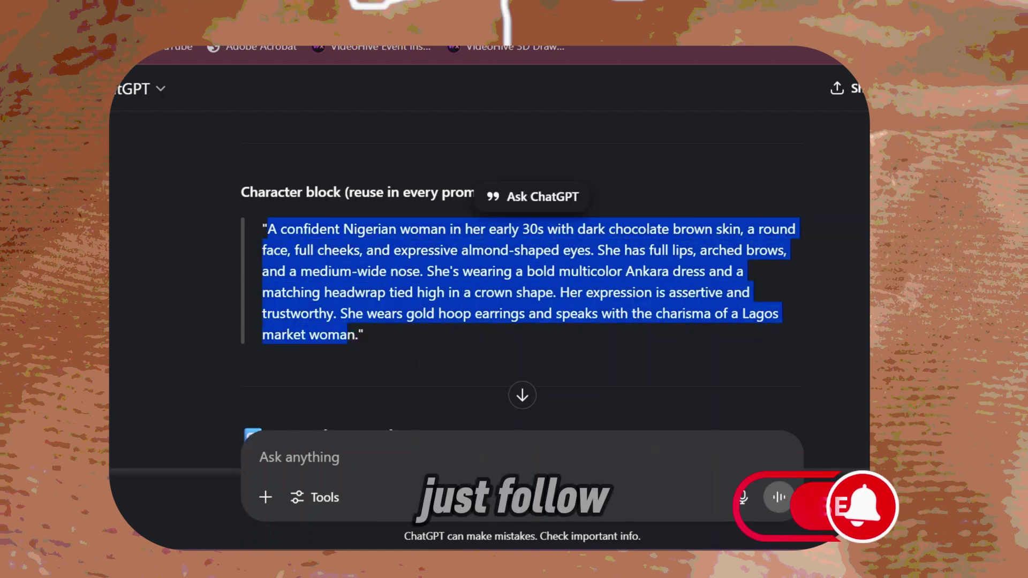
right_click(336, 294)
left_click(382, 314)
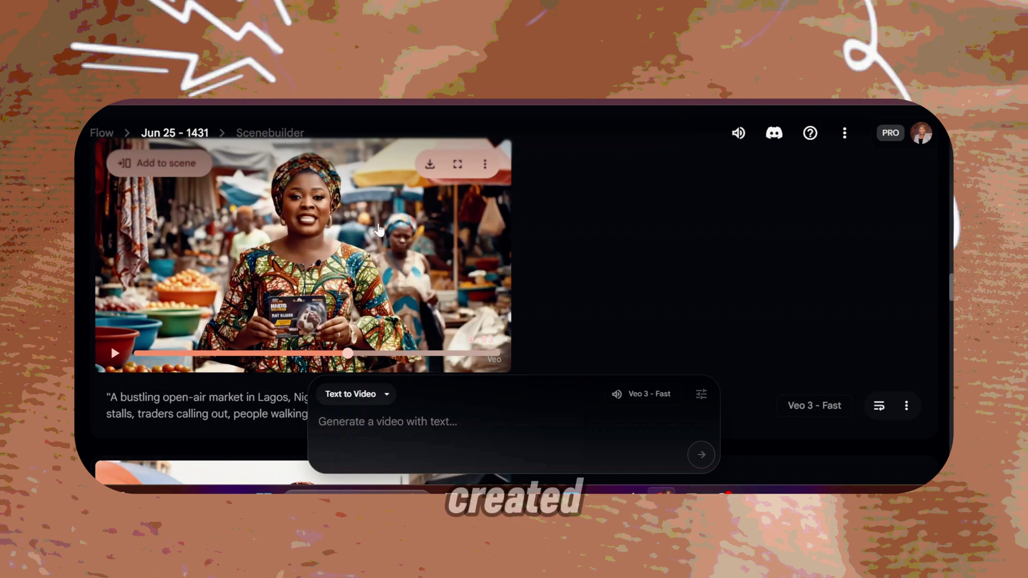
Reuse the earlier market prompt, swapping its bracketed mid-30s Ankara description for the copied character block
left_click(880, 406)
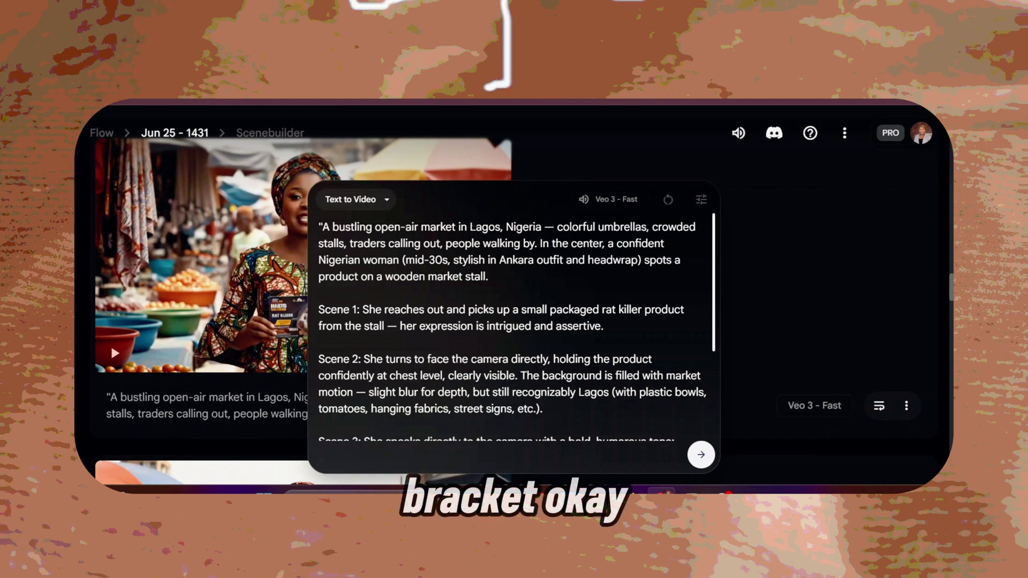
key("ctrl+shift+Left")
key("ctrl+shift+Left")
key("ctrl+shift+Left")
key("ctrl+shift+Left")
key("ctrl+shift+Left")
key("ctrl+shift+Left")
key("ctrl+shift+Left")
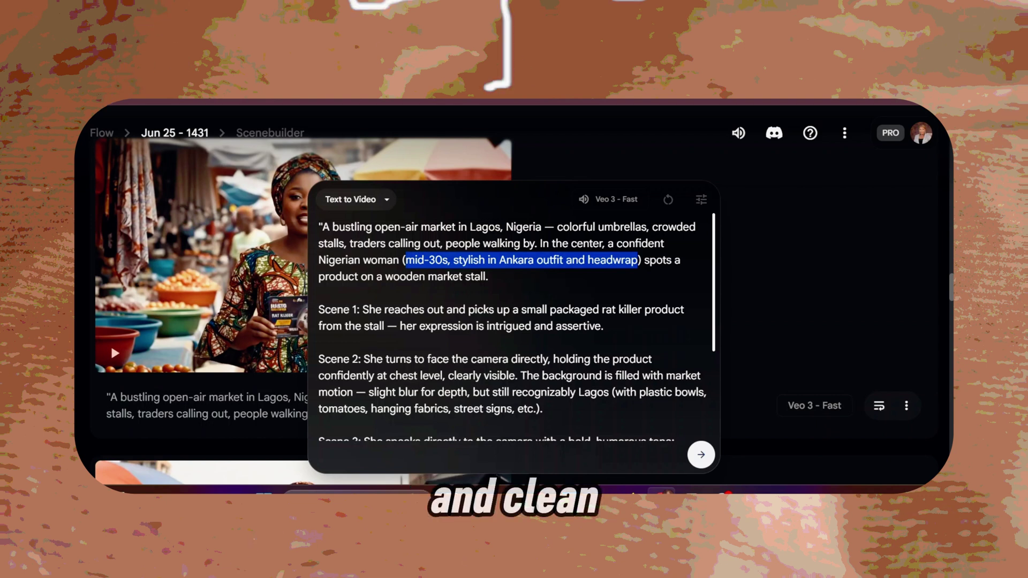
key("BackSpace")
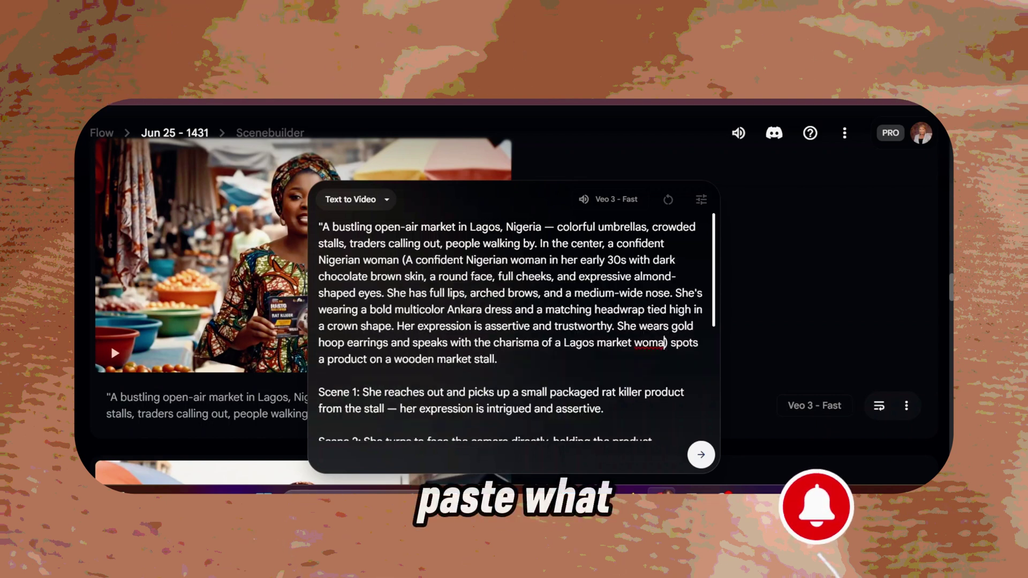
key("ctrl+v")
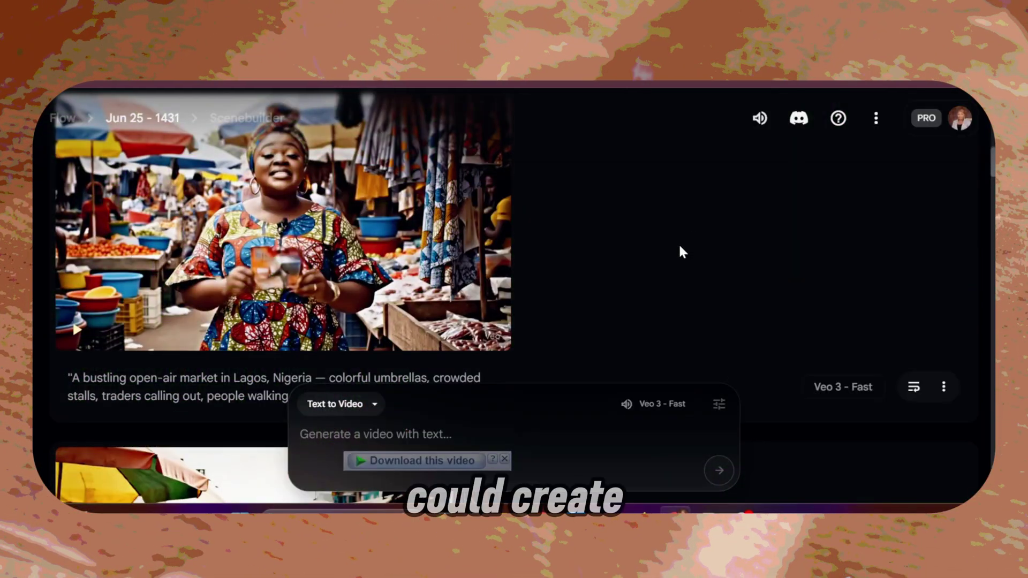
scroll(679, 244, "up", 1)
mouse_move(280, 250)
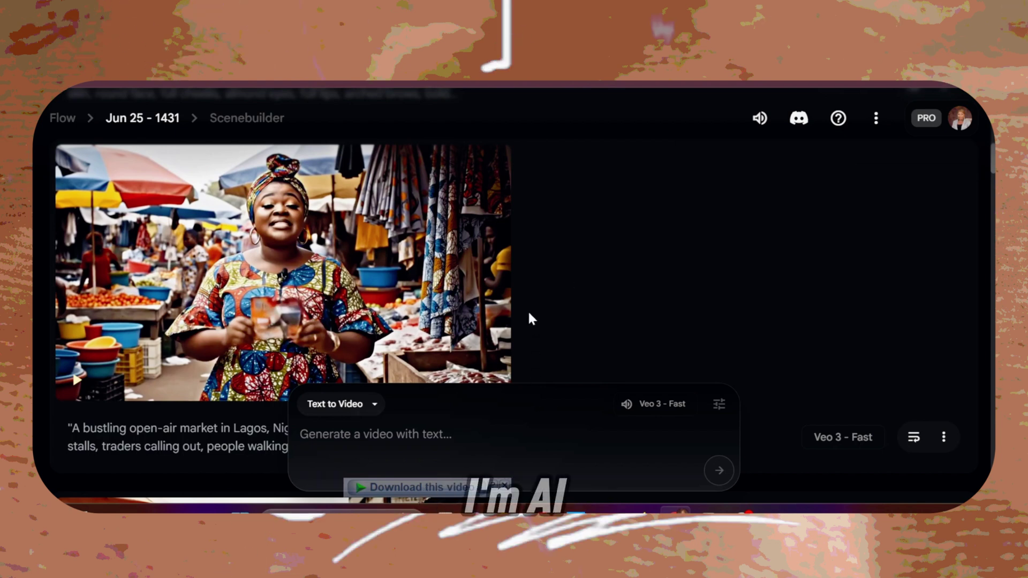
mouse_move(314, 352)
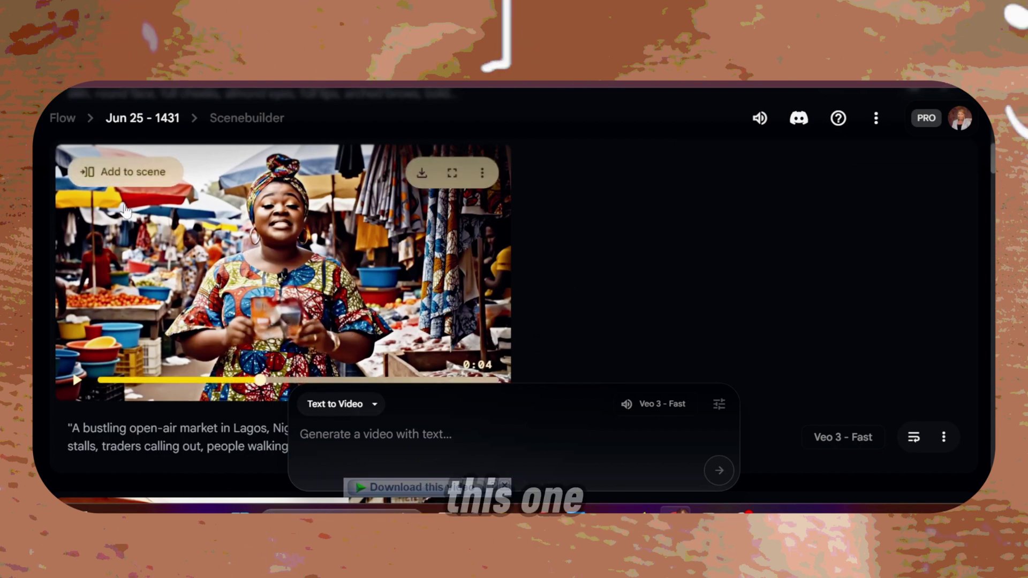
Load the market-scene prompt back into the Text to Video box and read through it for the kitchen edit
left_click(914, 439)
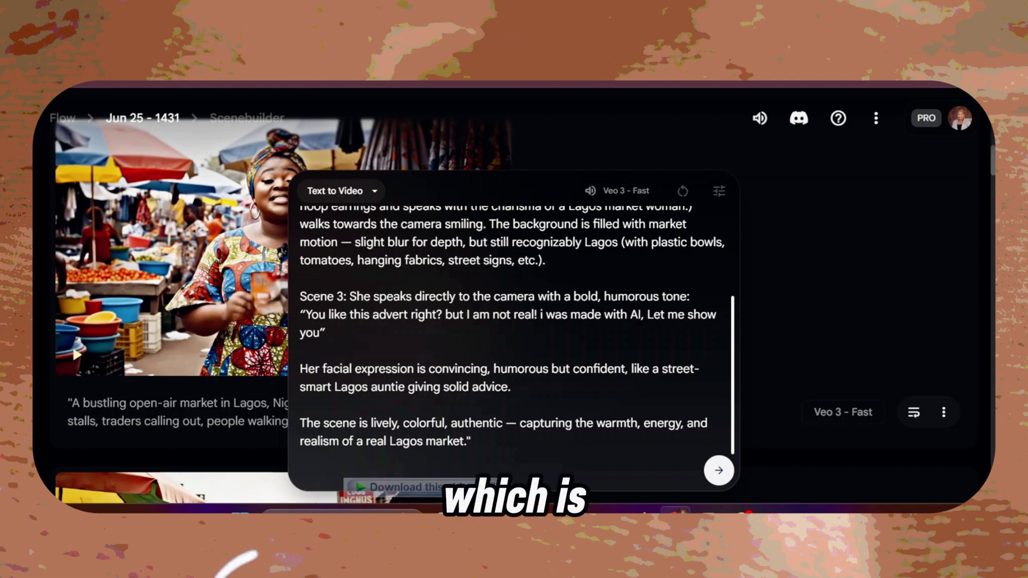
scroll(512, 332, "up", 5)
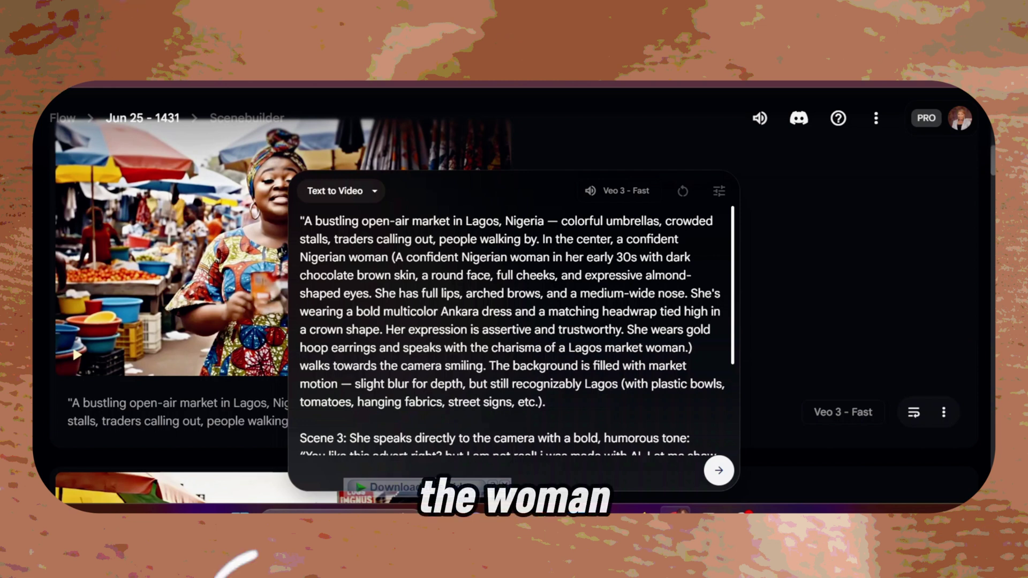
scroll(511, 321, "down", 3)
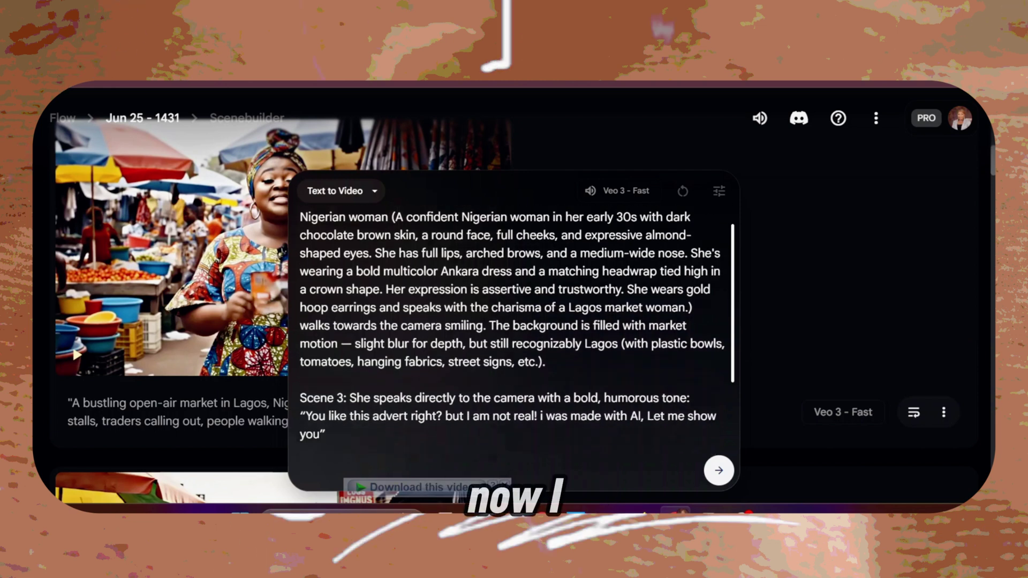
scroll(511, 321, "down", 2)
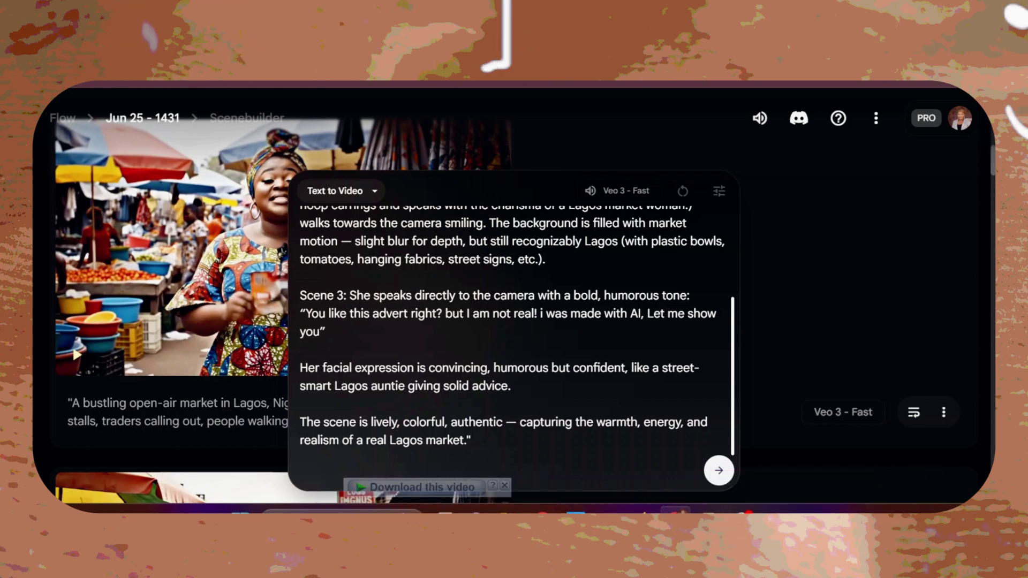
scroll(511, 321, "up", 3)
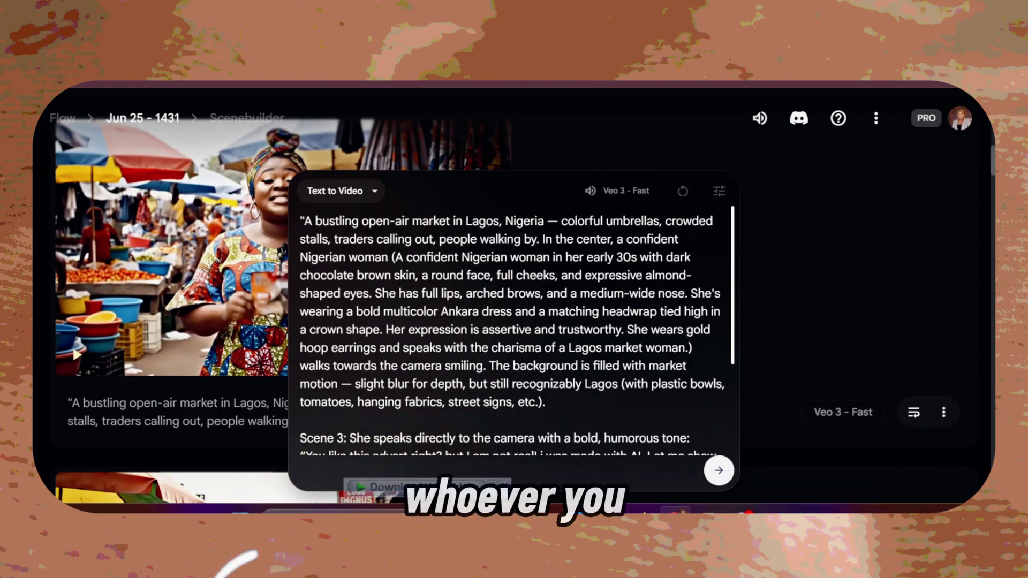
scroll(511, 321, "down", 5)
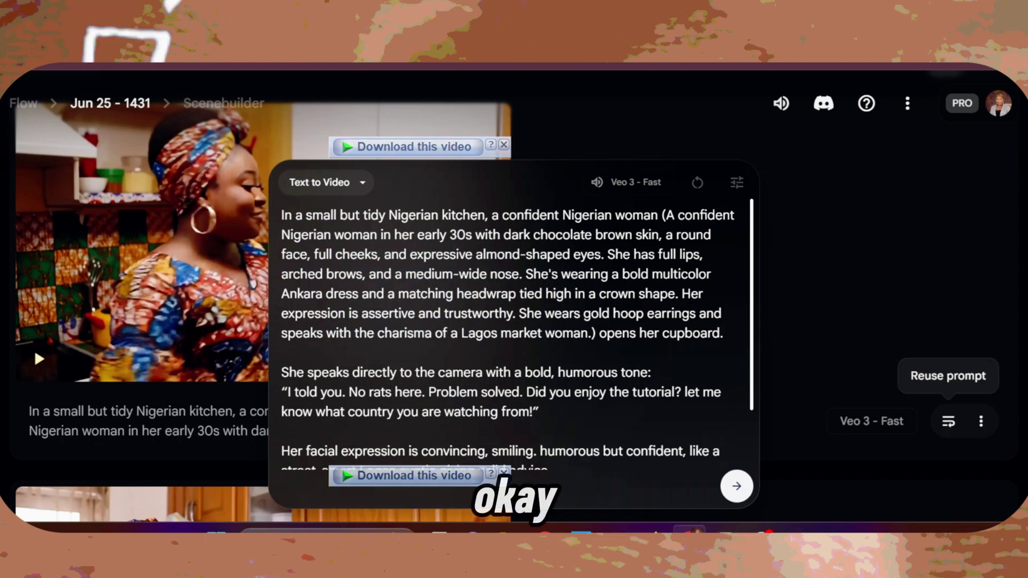
Select the bracketed character description, then the quoted dialogue from "I told you" to "watching from!"
double_click(670, 215)
mouse_move(671, 215)
left_mouse_down()
mouse_move(721, 313)
mouse_move(590, 333)
left_mouse_up()
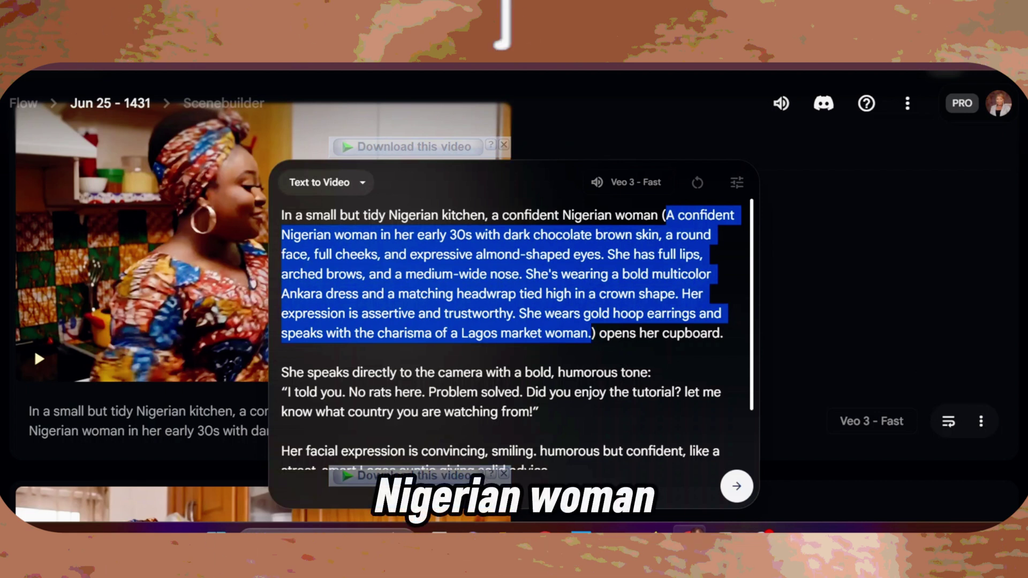
scroll(512, 332, "down", 2)
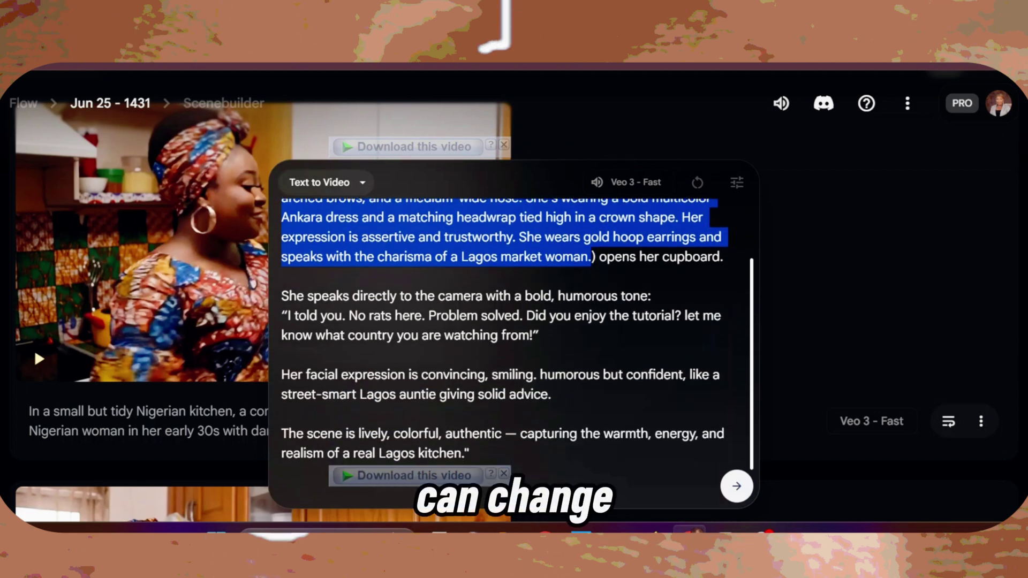
left_click_drag(288, 316, 342, 316)
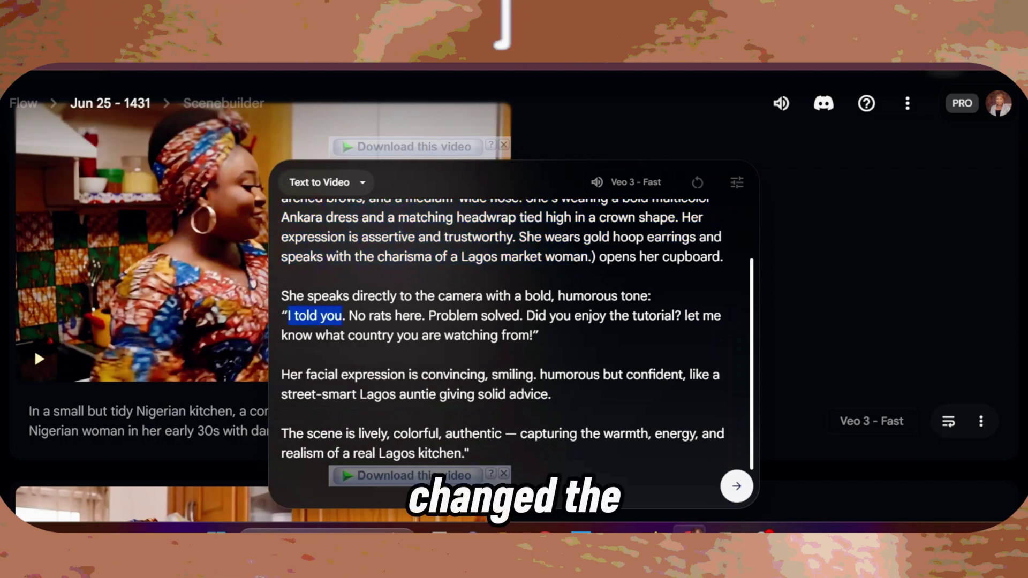
left_click_drag(487, 316, 533, 336)
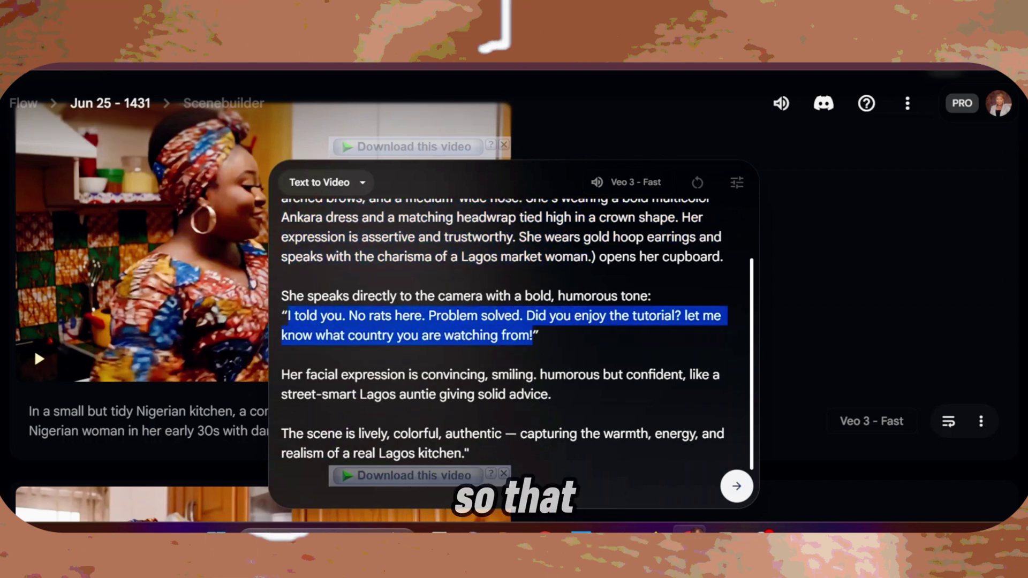
scroll(512, 332, "up", 2)
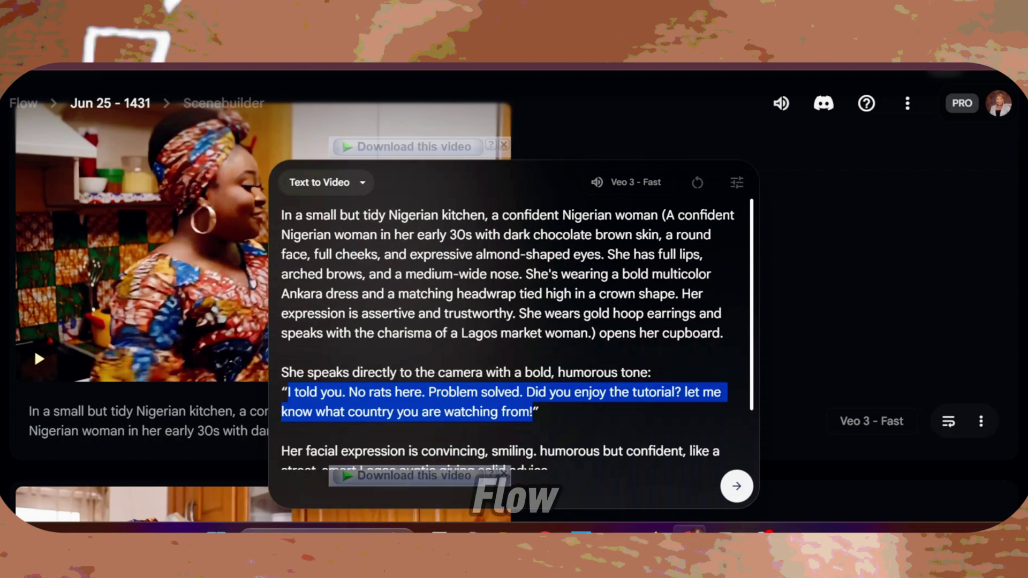
scroll(839, 270, "down", 2)
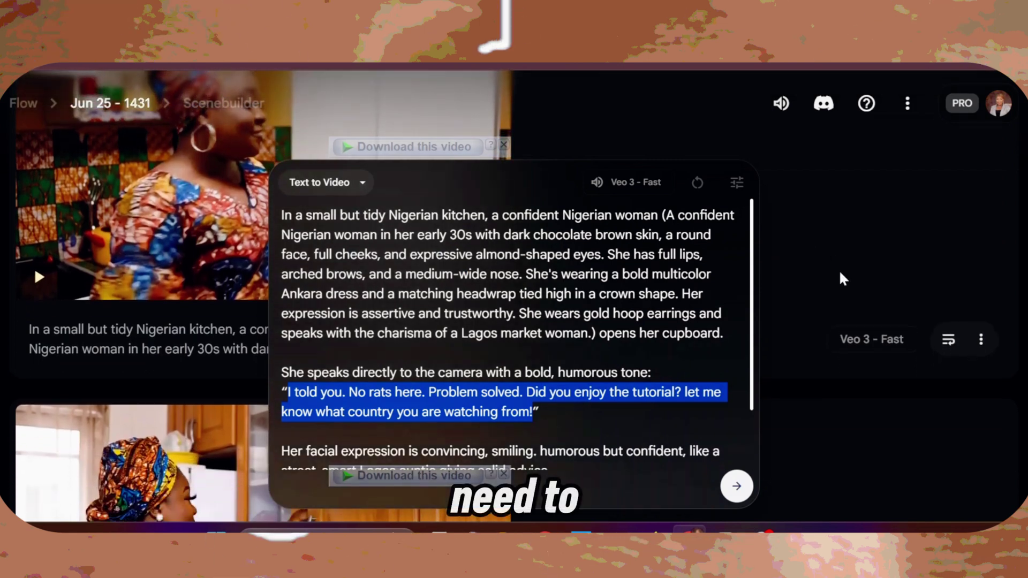
scroll(818, 218, "down", 5)
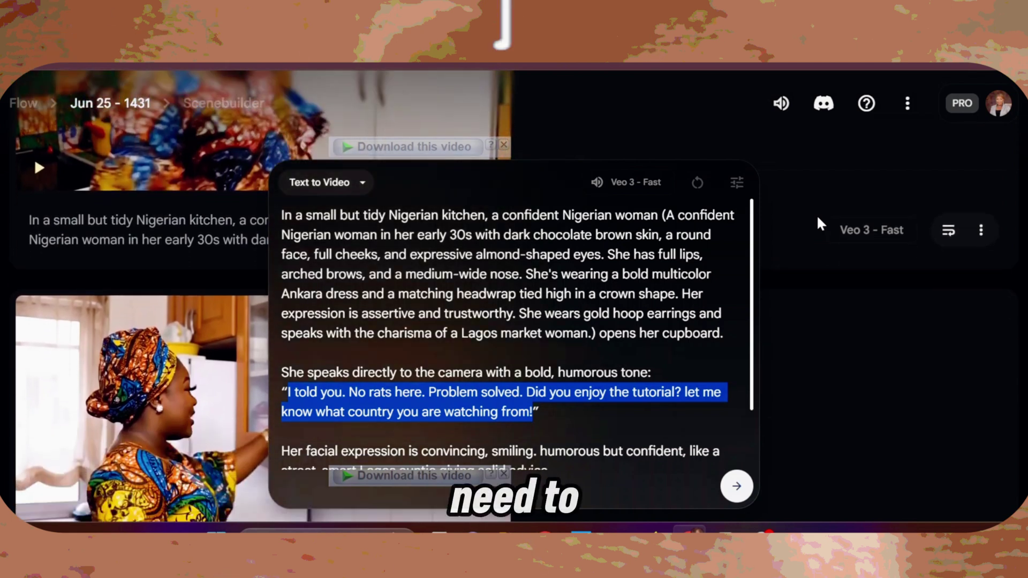
scroll(812, 220, "up", 1)
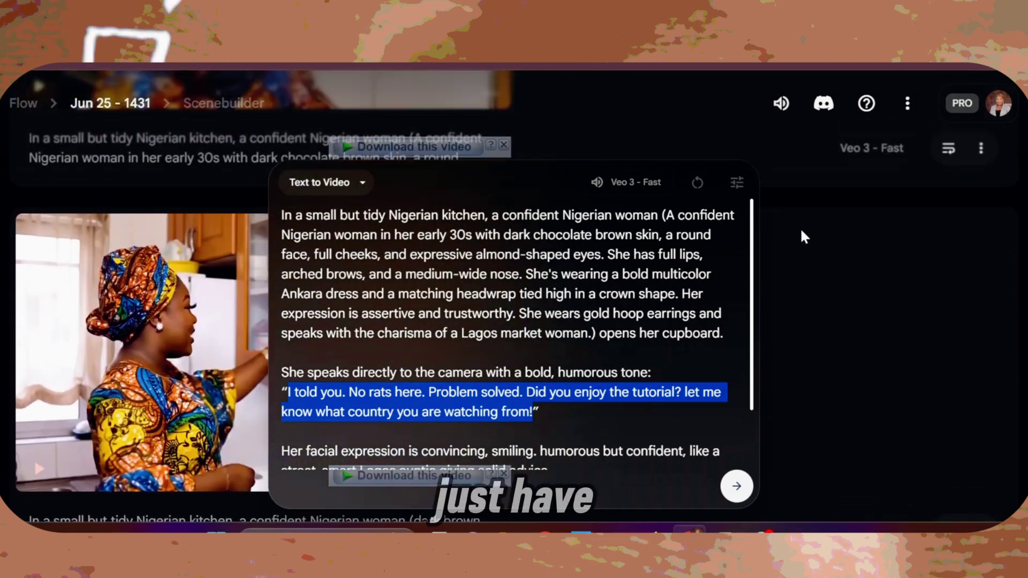